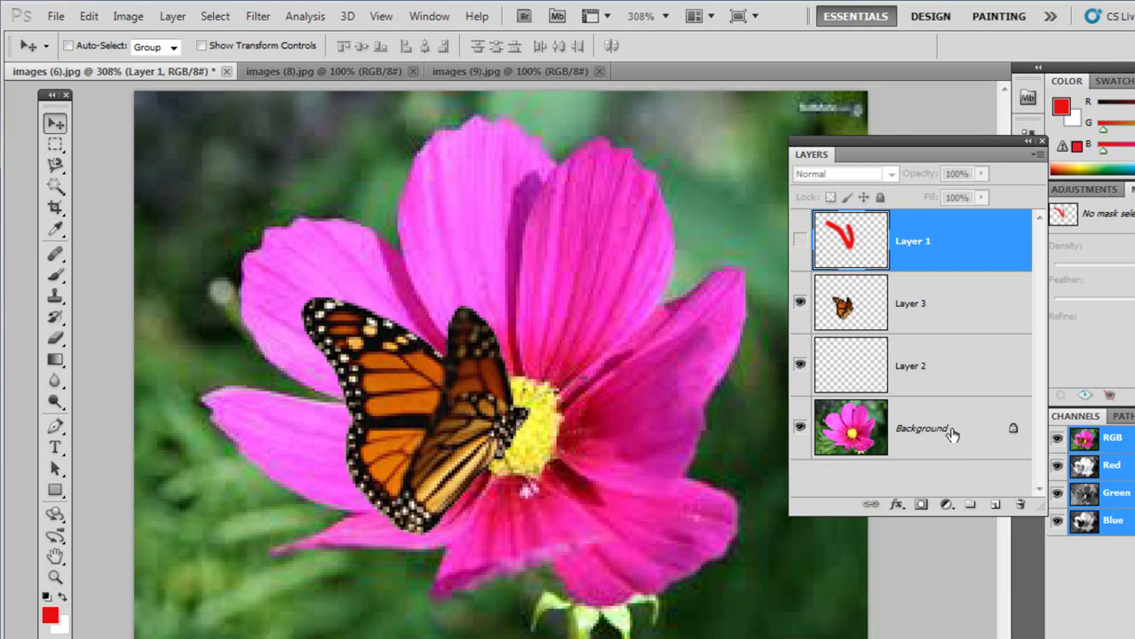
- Convert the Background into a regular layer with the default name Layer 0
double_click(944, 433)
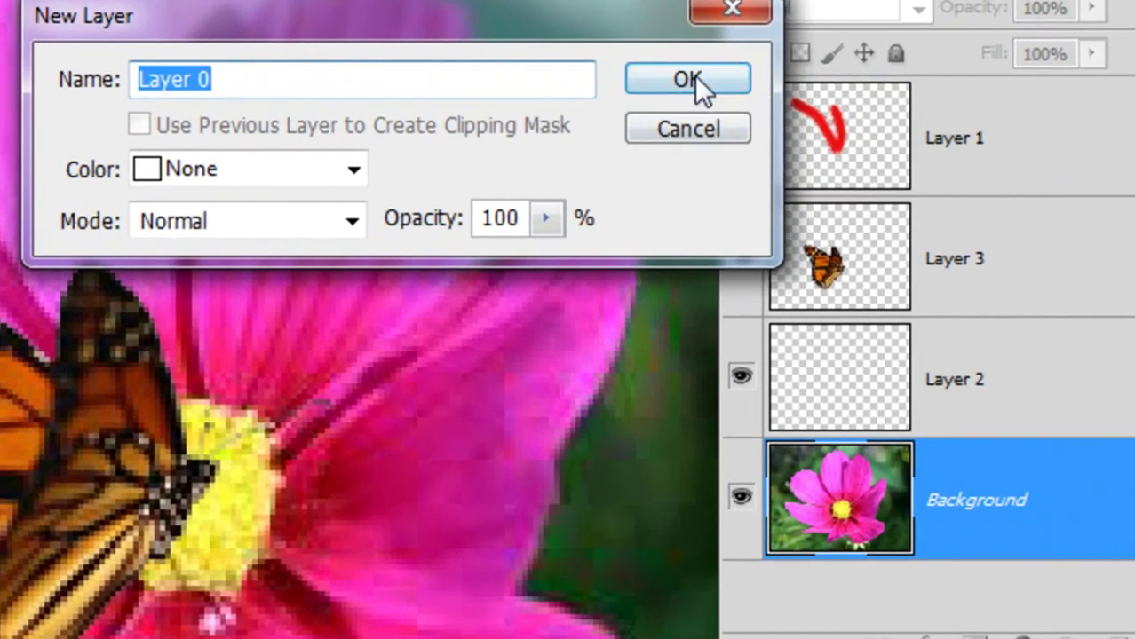
left_click(695, 78)
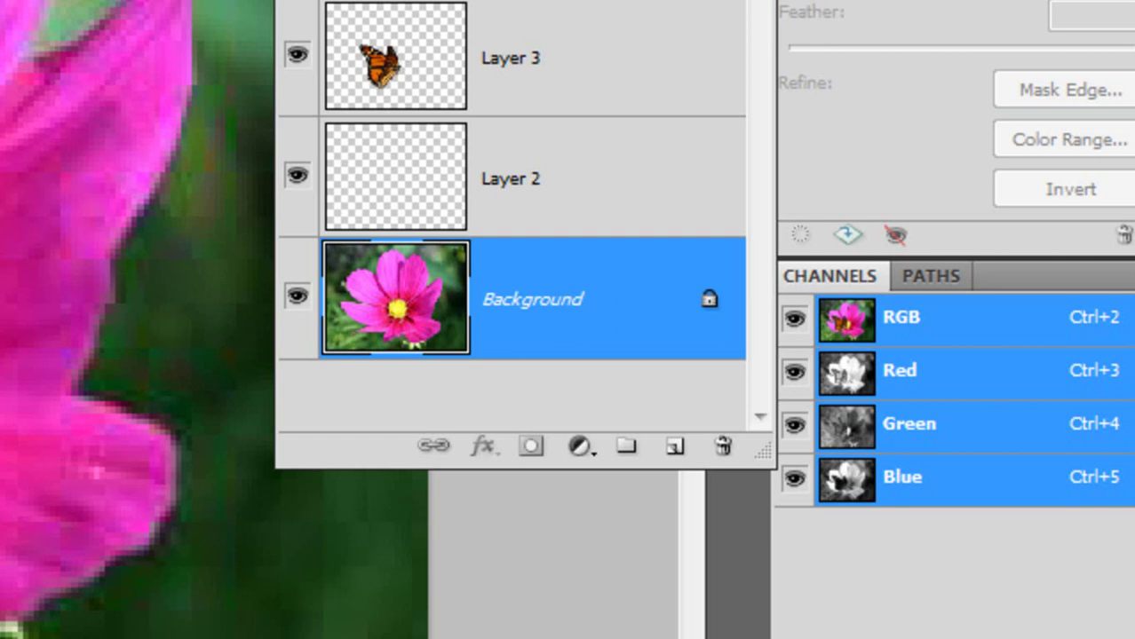
- Try to move the locked Background flower image on the canvas
left_click(474, 228)
left_click_drag(652, 216, 460, 166)
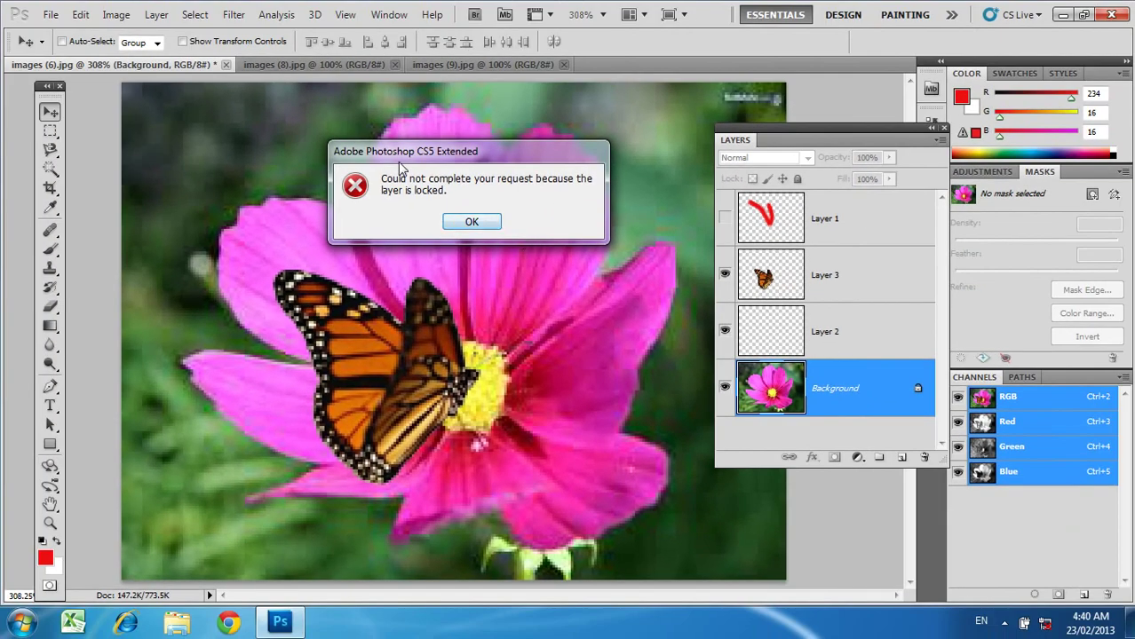
left_click(471, 221)
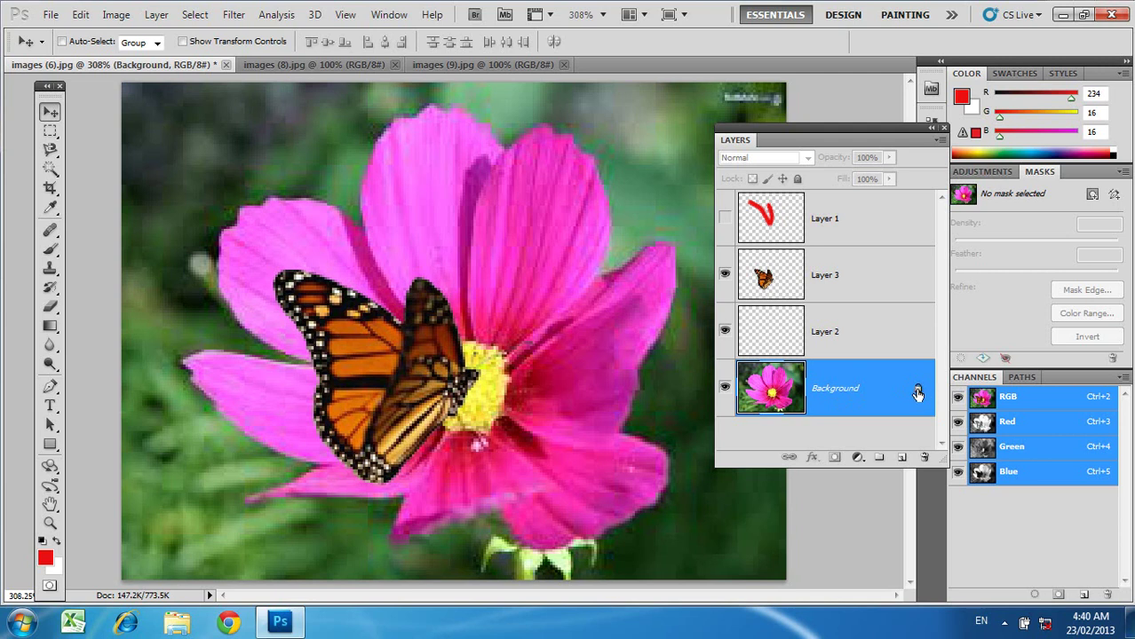
- Convert the locked Background into the regular layer Layer 0 and move its flower image left and slightly down on the canvas
double_click(848, 397)
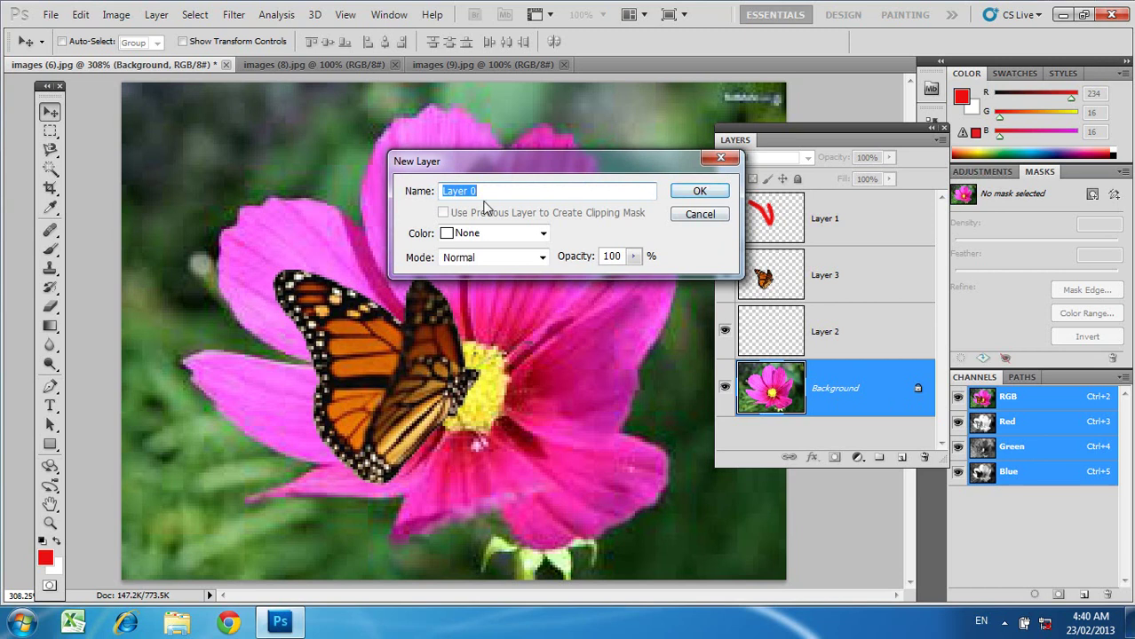
left_click(695, 193)
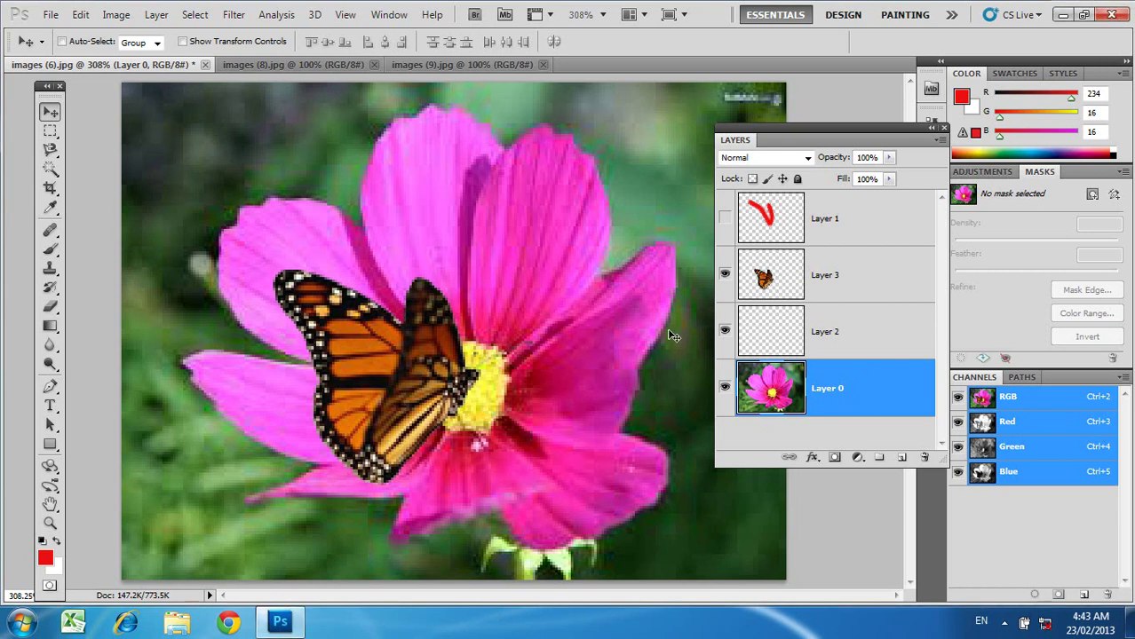
left_click_drag(599, 325, 276, 365)
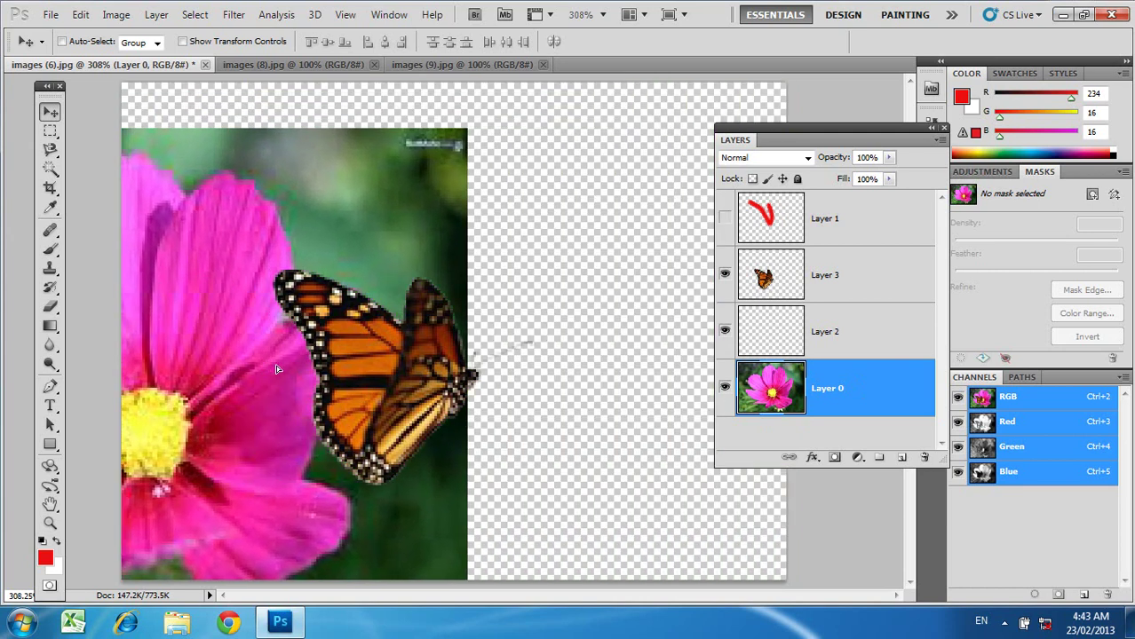
left_click_drag(382, 197, 426, 205)
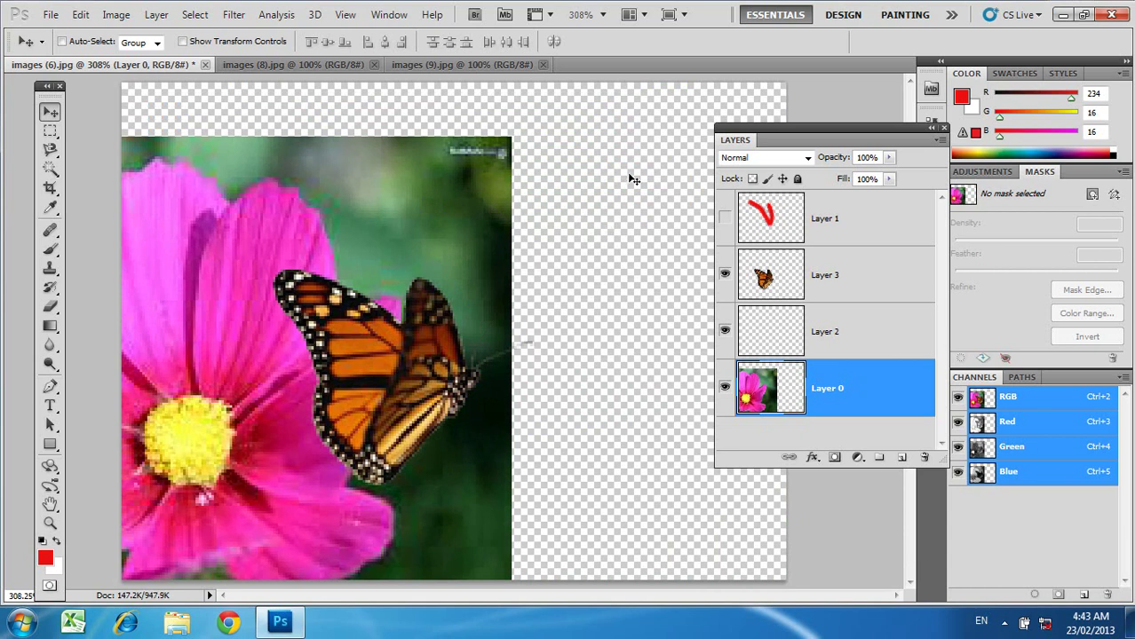
left_click_drag(444, 217, 596, 178)
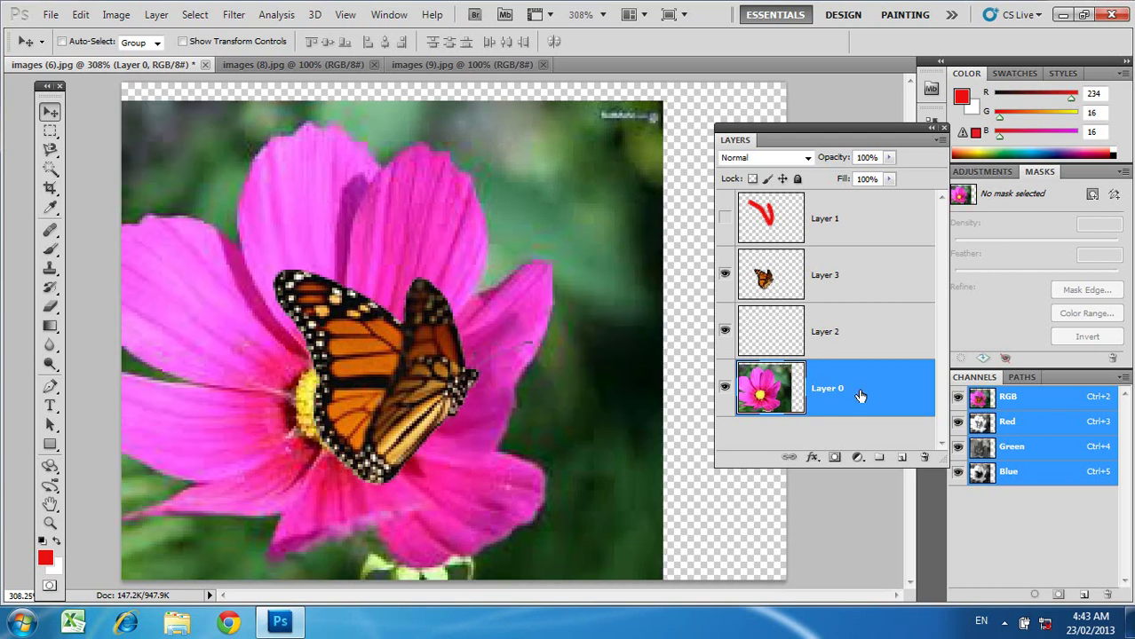
- Raise Layer 0 in the layer stack above Layer 2 and the butterfly's Layer 3
left_click_drag(860, 396, 860, 335)
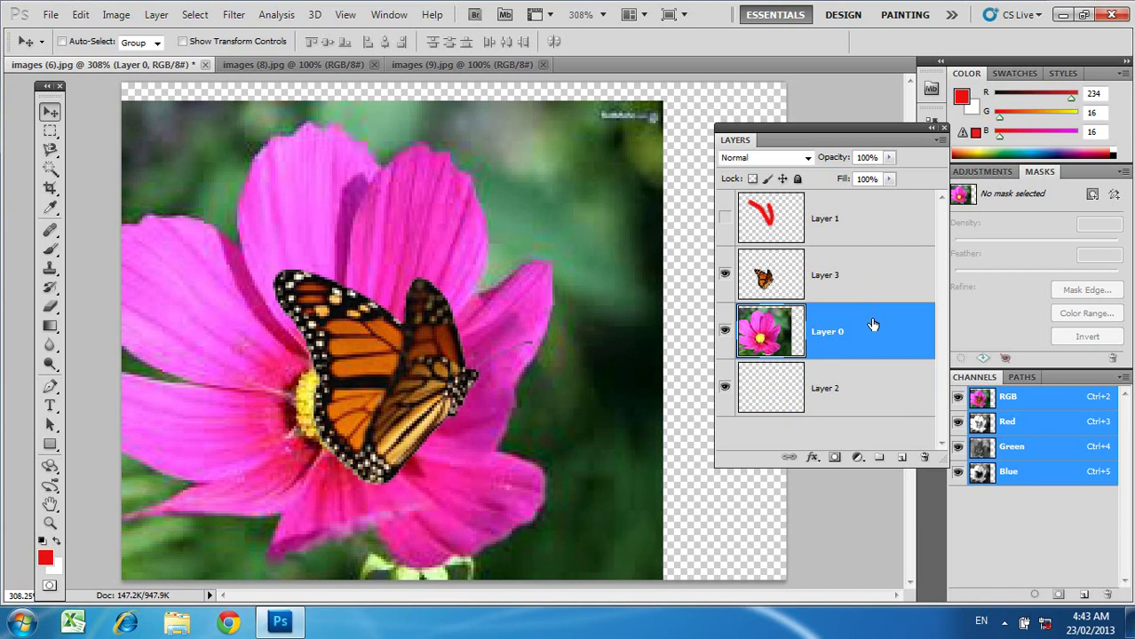
left_click_drag(870, 325, 864, 264)
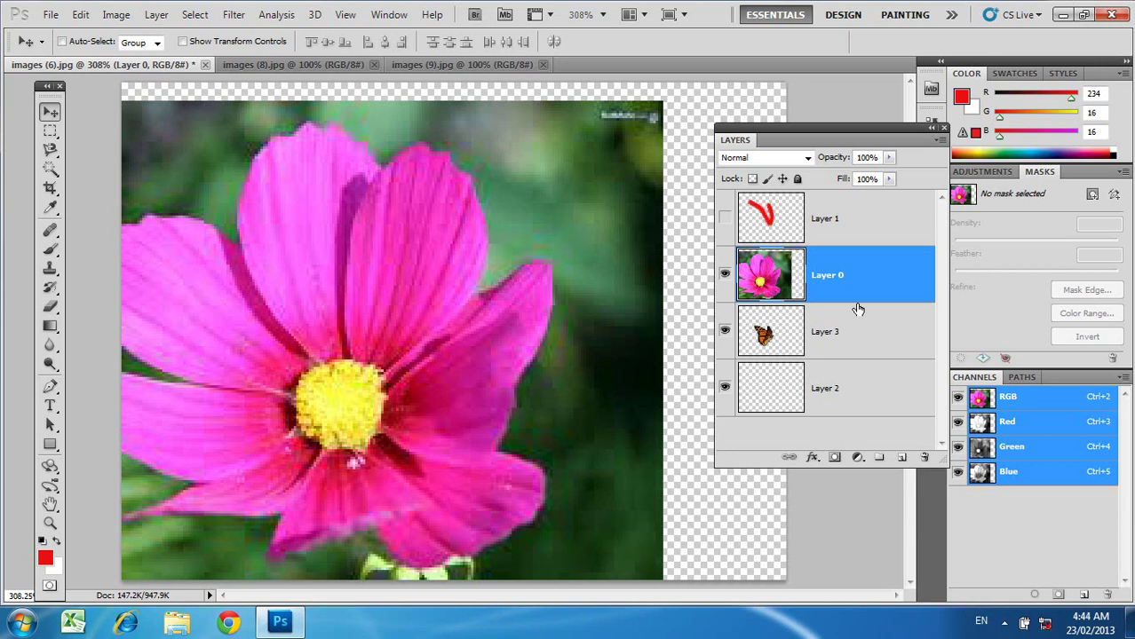
- Restore the stacking order by placing Layer 3 above Layer 0 and Layer 0 below Layer 2
left_click_drag(856, 330, 856, 268)
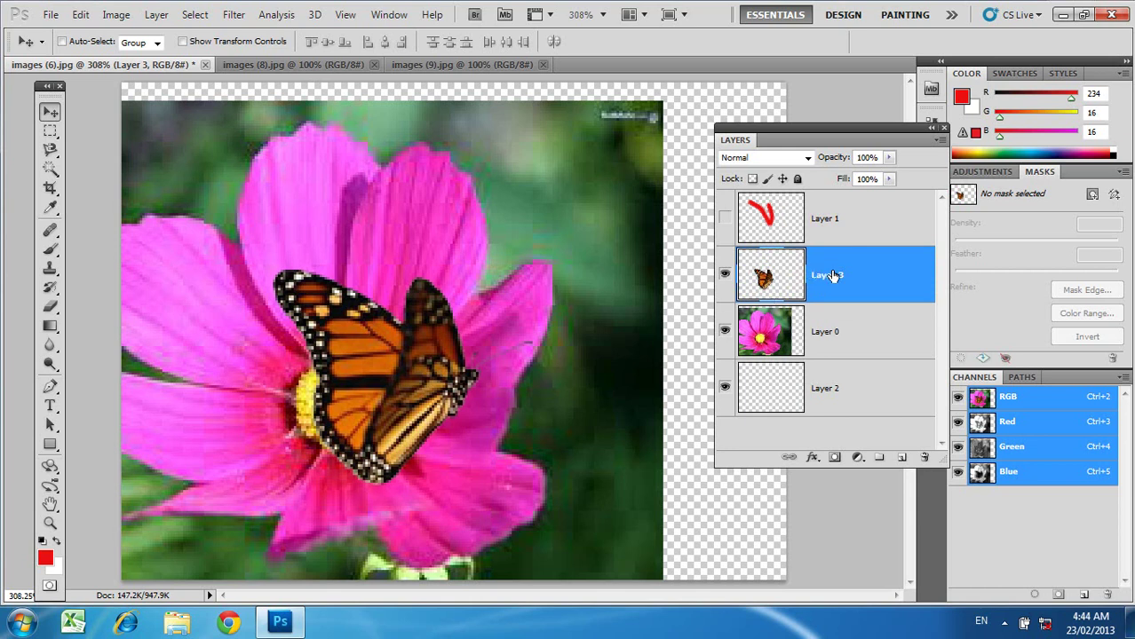
left_click(825, 337)
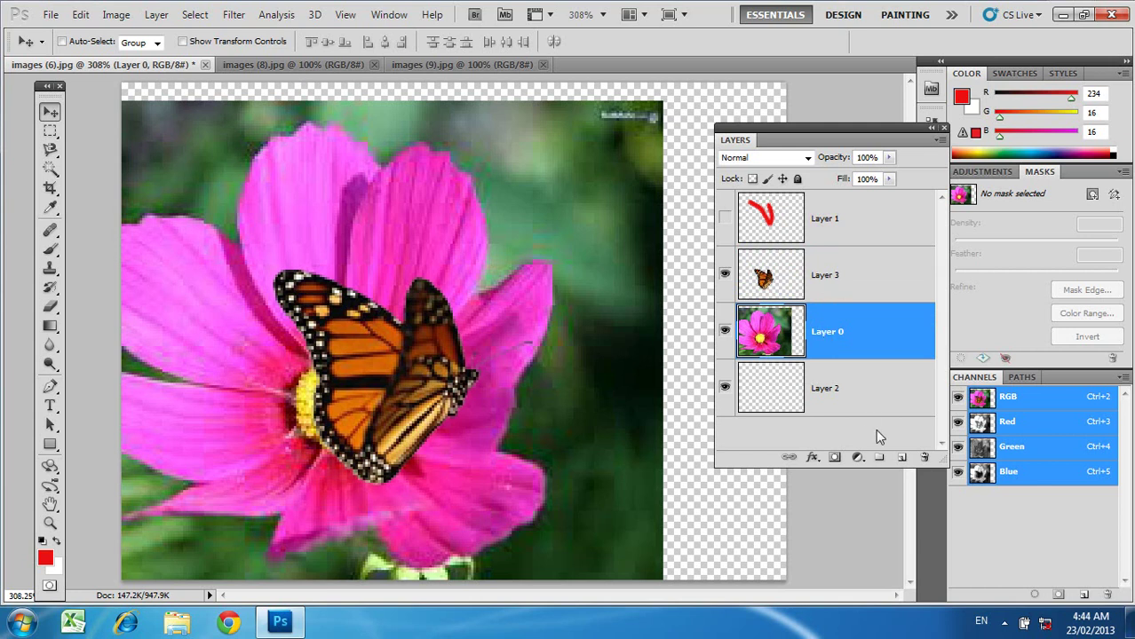
left_click_drag(853, 340, 852, 397)
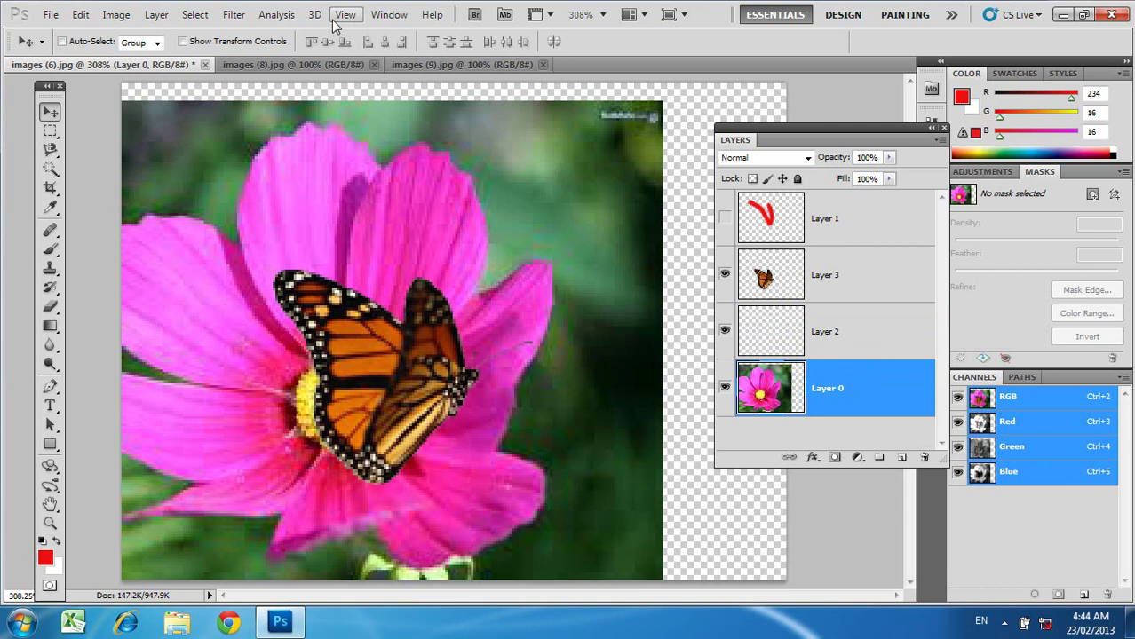
- Convert Layer 0 back into the Background layer and shift the Layers panel farther from the flower
left_click(158, 15)
mouse_move(166, 33)
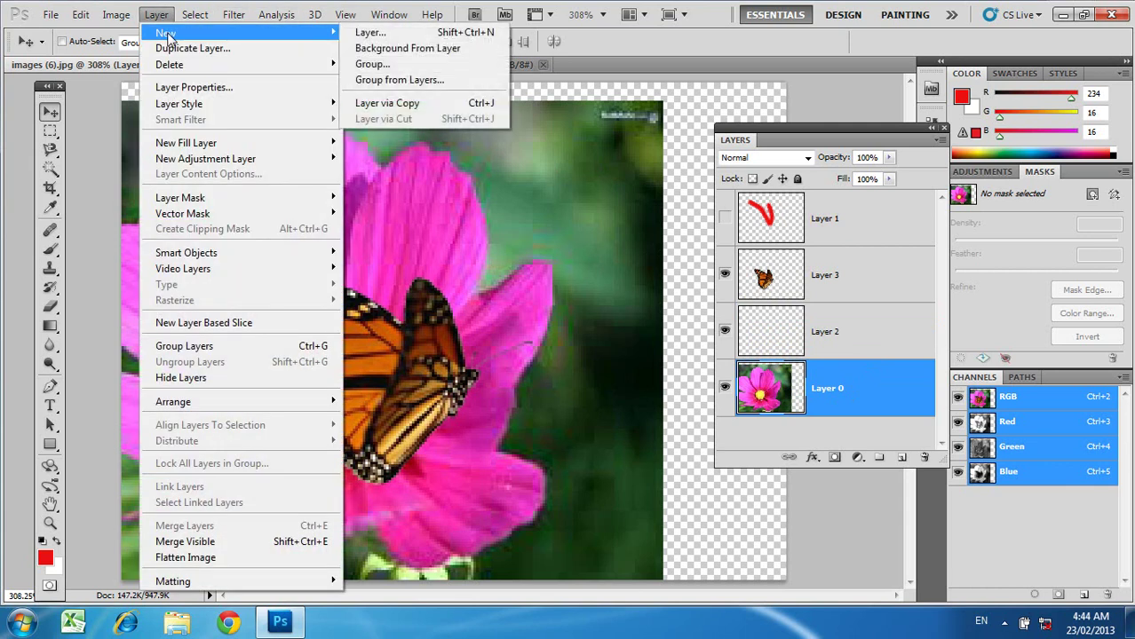
left_click(386, 50)
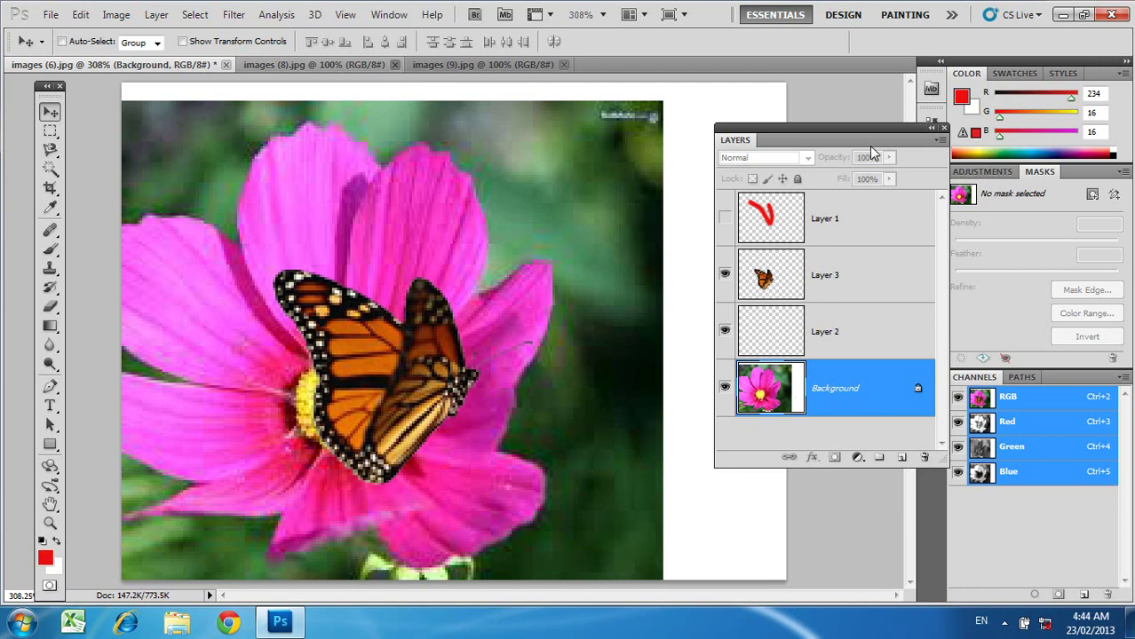
left_click_drag(846, 126, 892, 112)
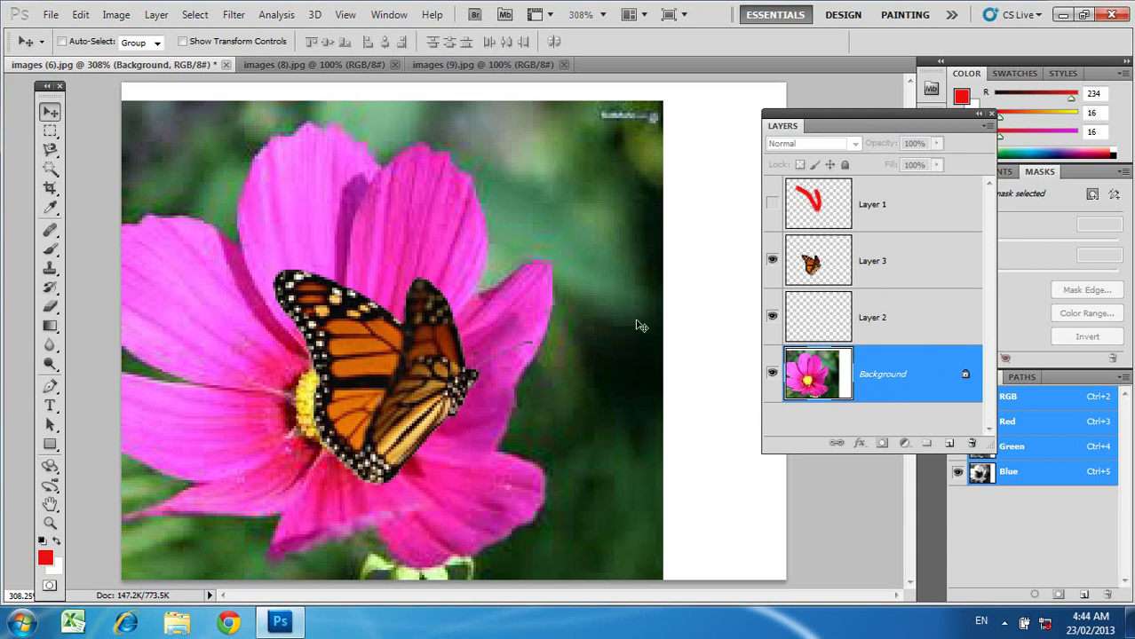
- Try to move the locked Background on the canvas and in the layer stack
left_click_drag(484, 329, 608, 326)
left_click(471, 222)
left_click_drag(872, 383, 902, 386)
- Check Layer 1's visibility and delete this layer containing the red brush stroke
left_click(893, 317)
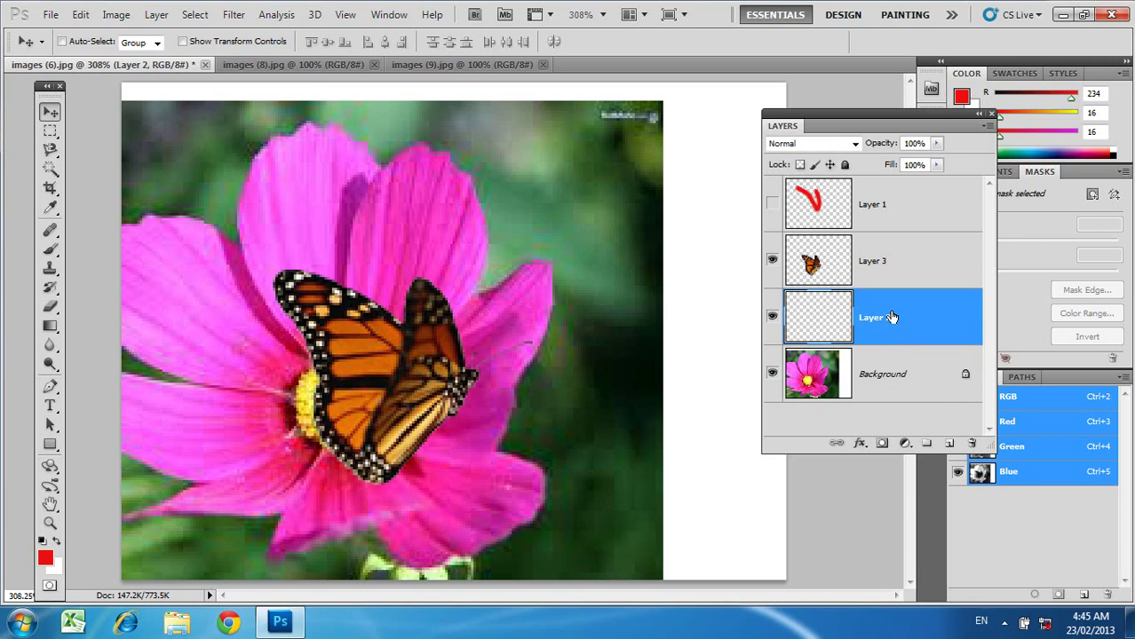
left_click(893, 213)
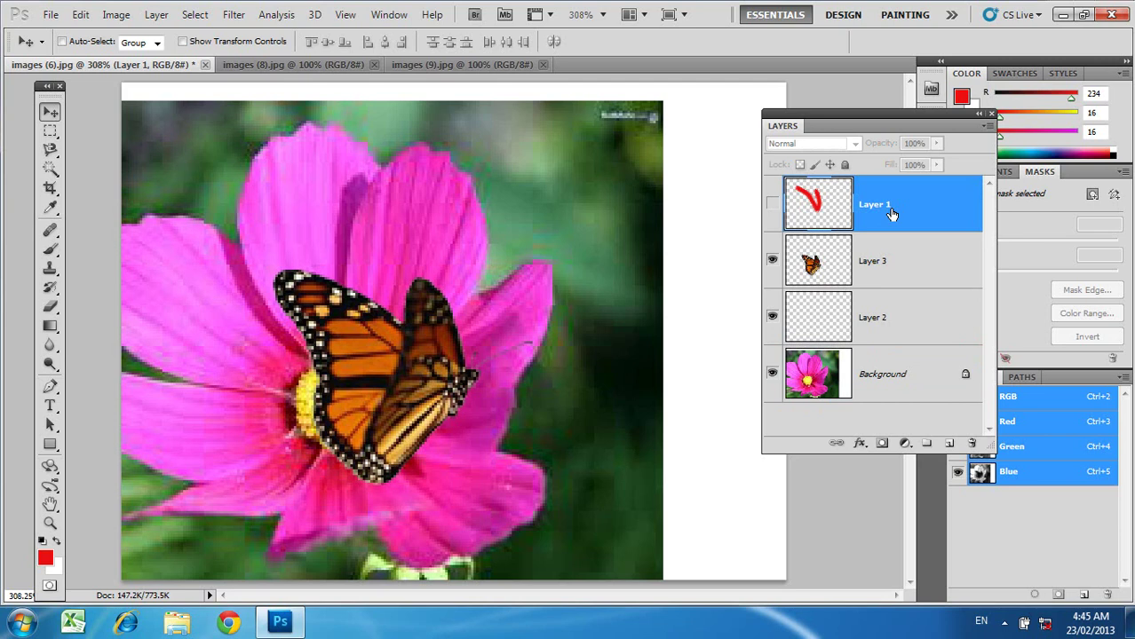
left_click(772, 206)
left_click(772, 206)
key("Delete")
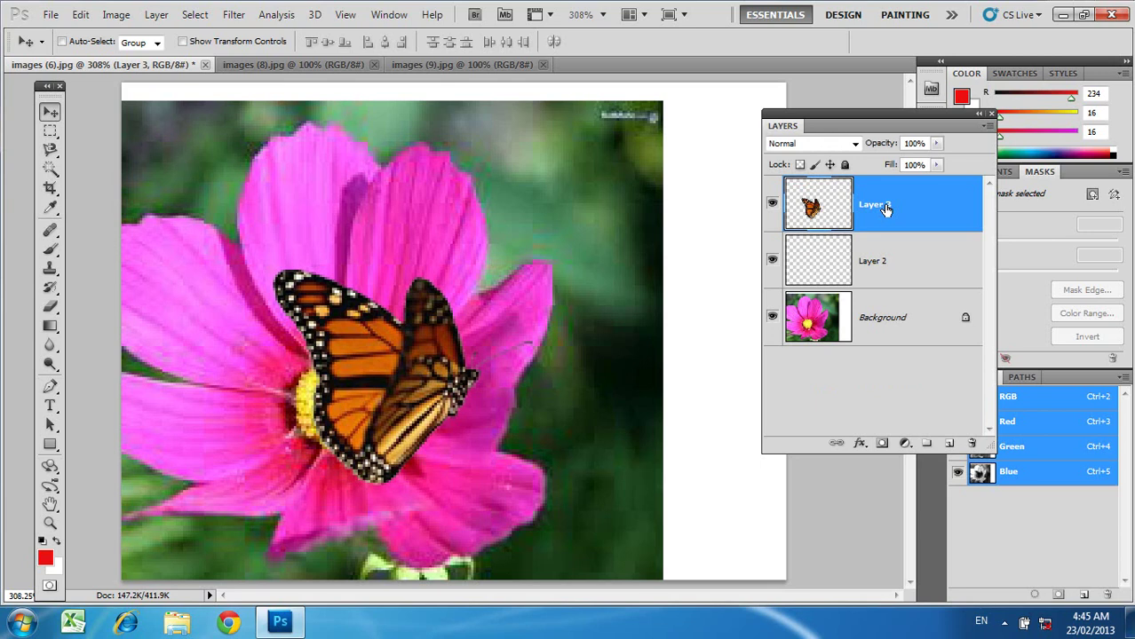
- Delete the empty Layer 2
left_click(905, 269)
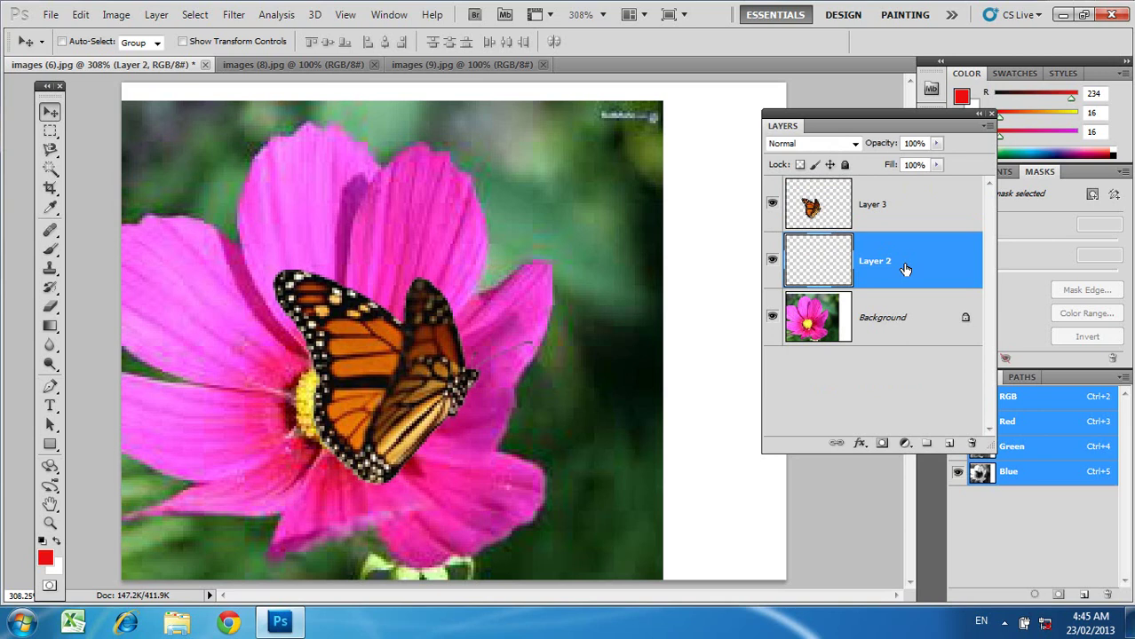
left_click(973, 446)
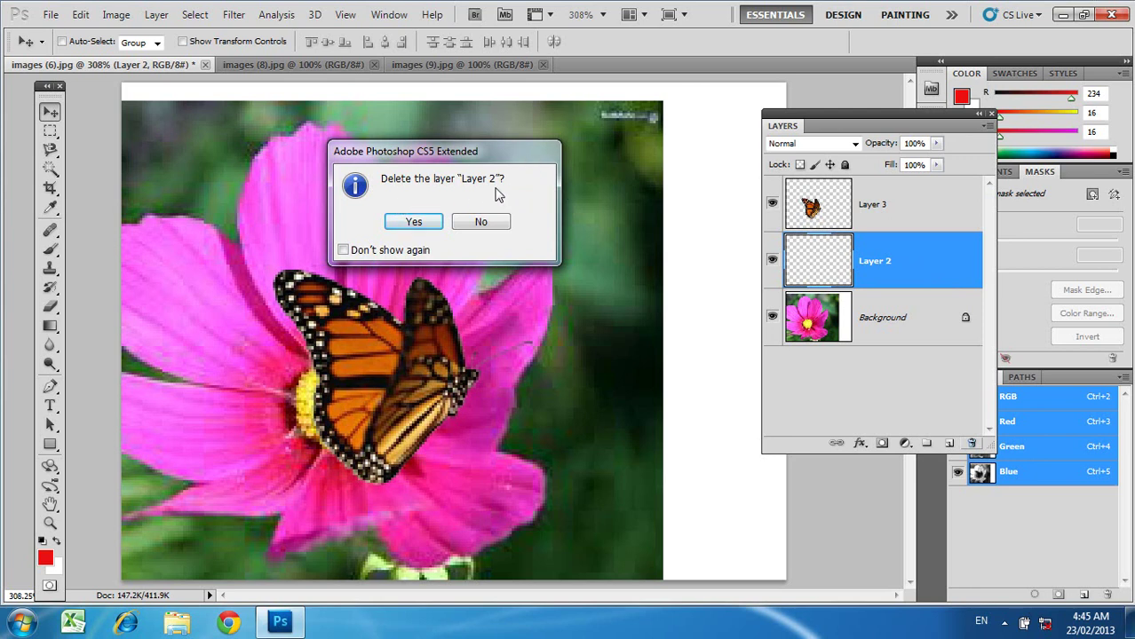
left_click(422, 223)
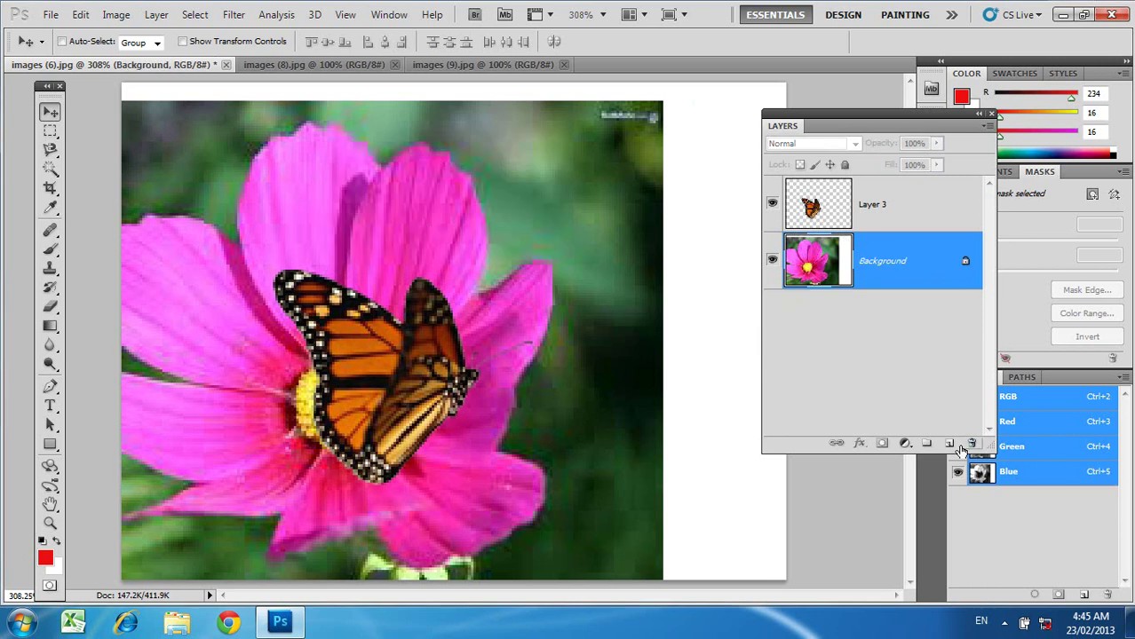
- Delete the Background layer and undo the deletion
left_click(157, 15)
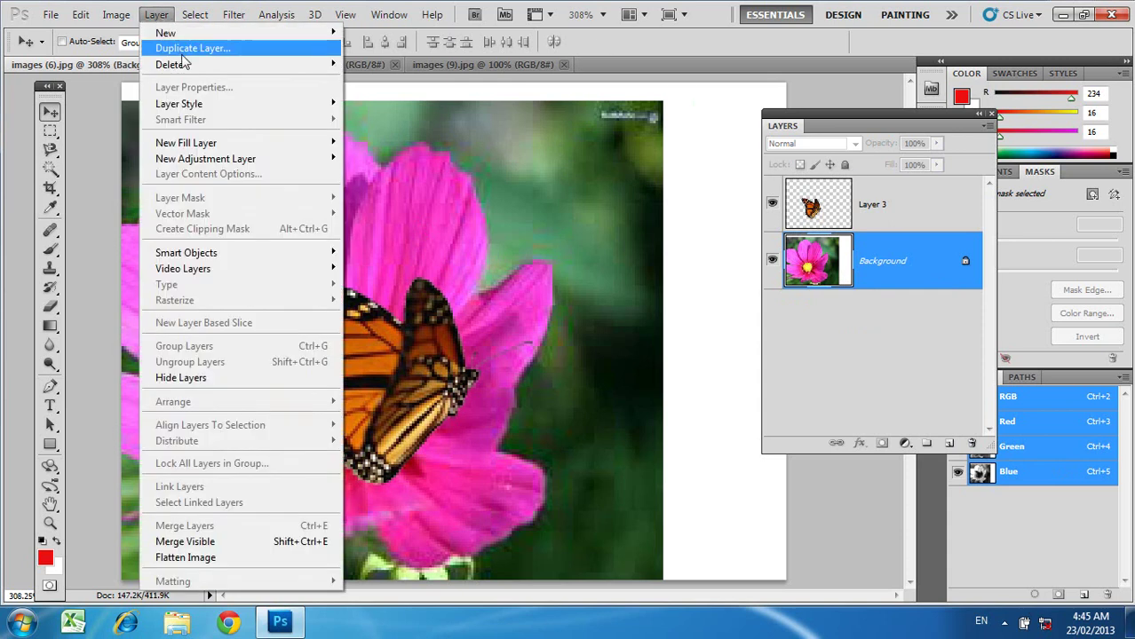
mouse_move(256, 66)
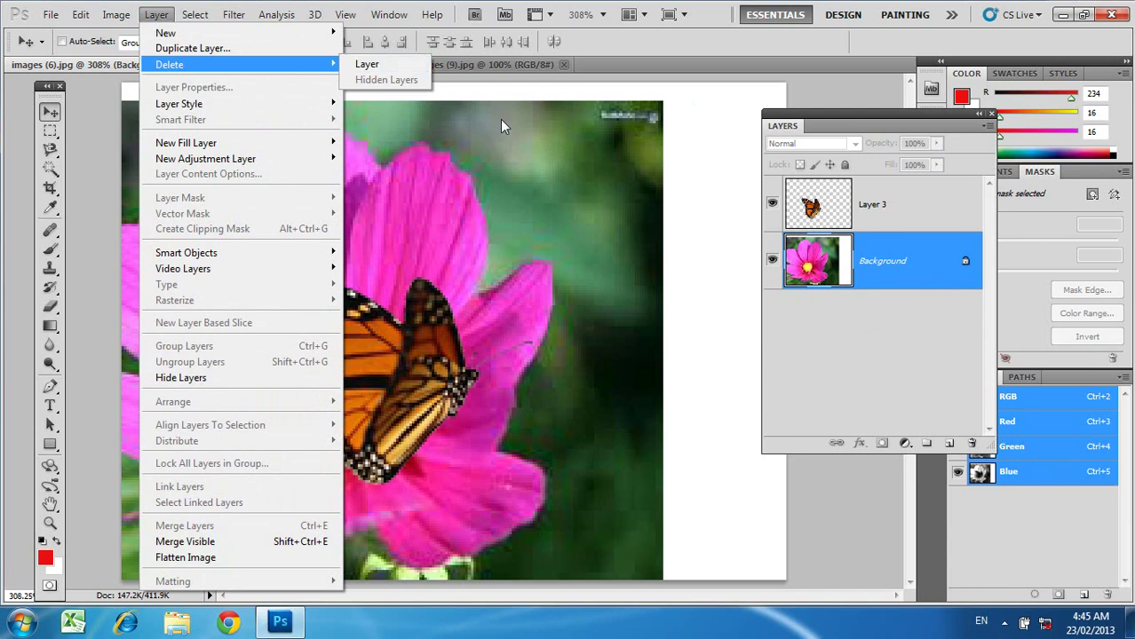
left_click(371, 67)
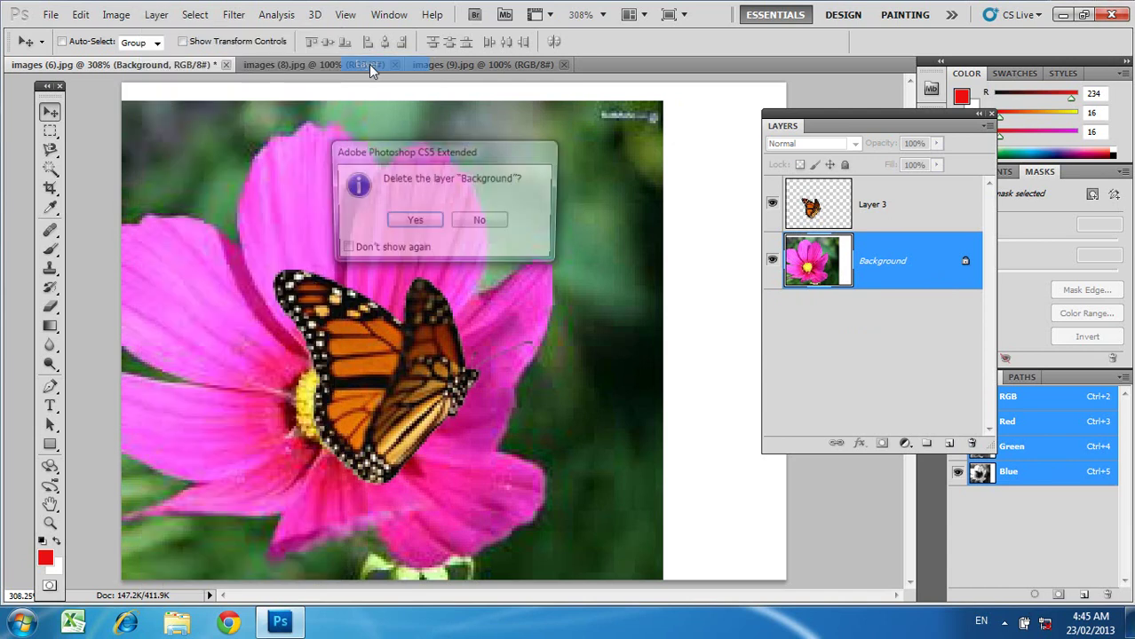
left_click(421, 221)
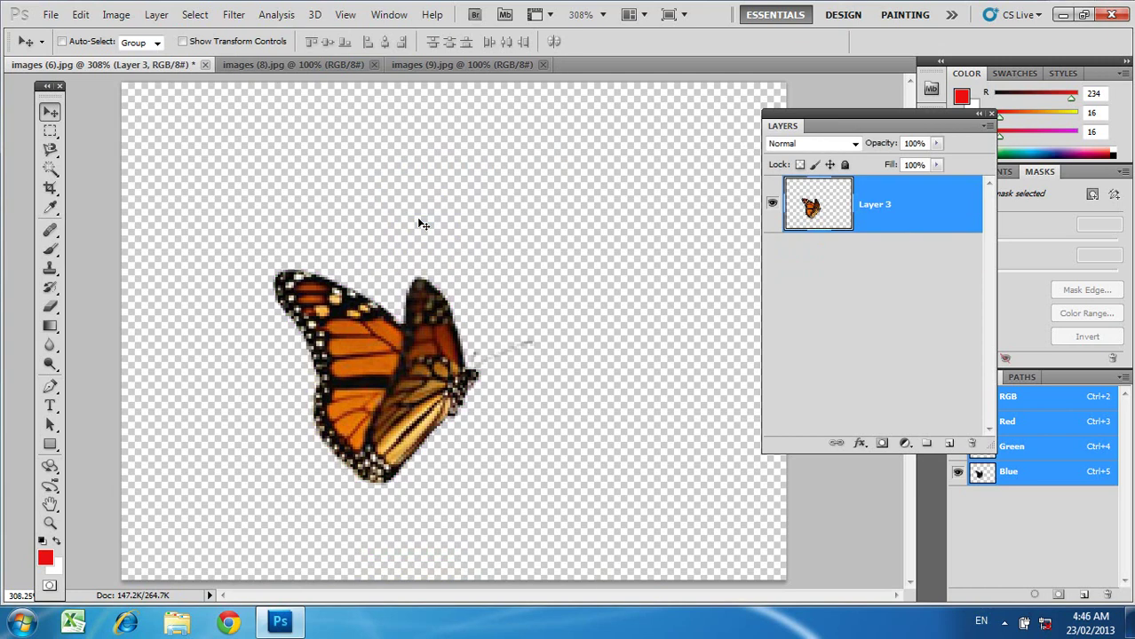
key("ctrl+z")
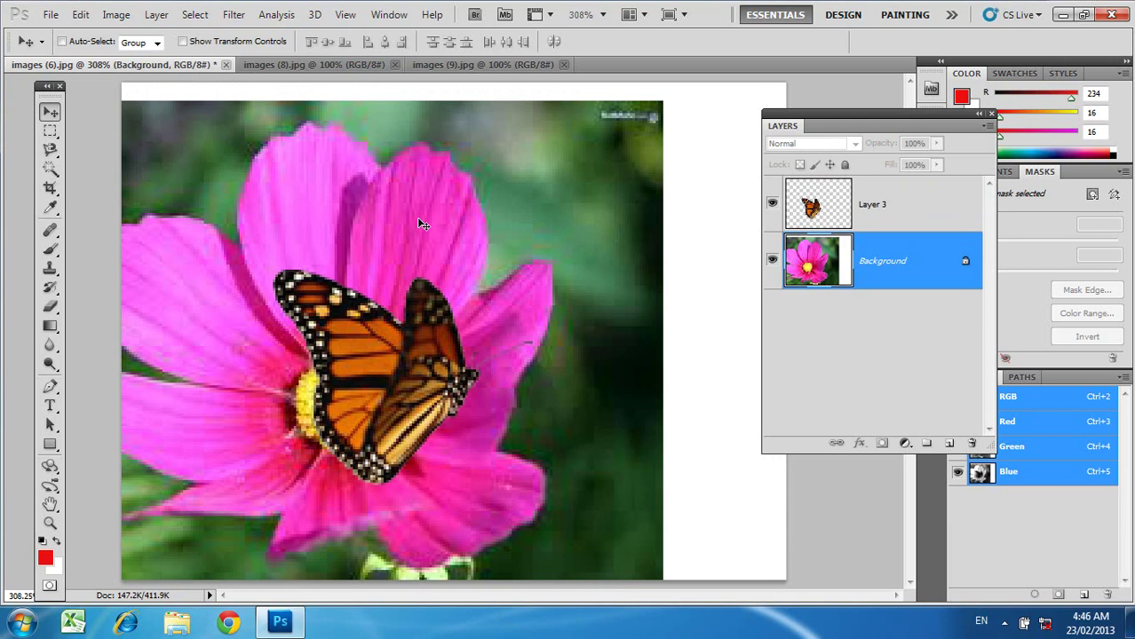